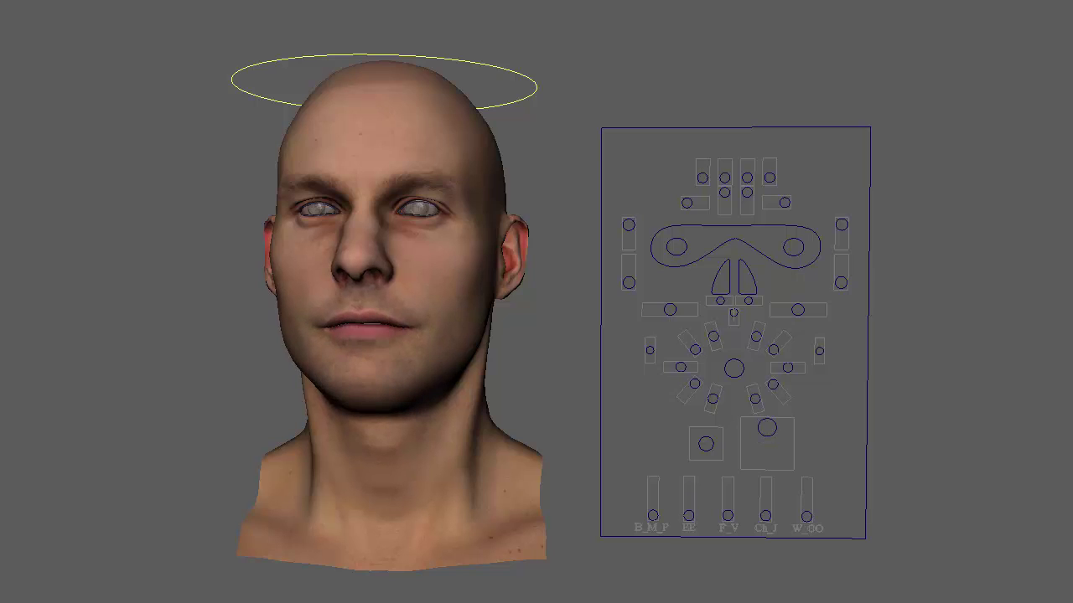
# Step: Select the B_M_P mouth control and play back the lip-sync facial animation
pyautogui.click(652, 515)
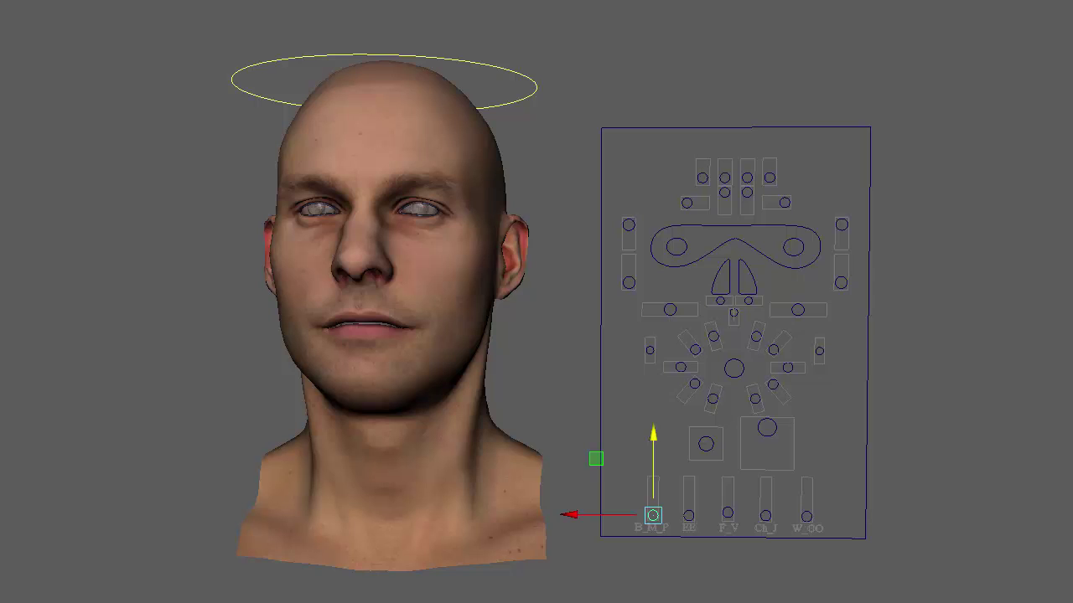
pyautogui.hotkey('alt', 'v')
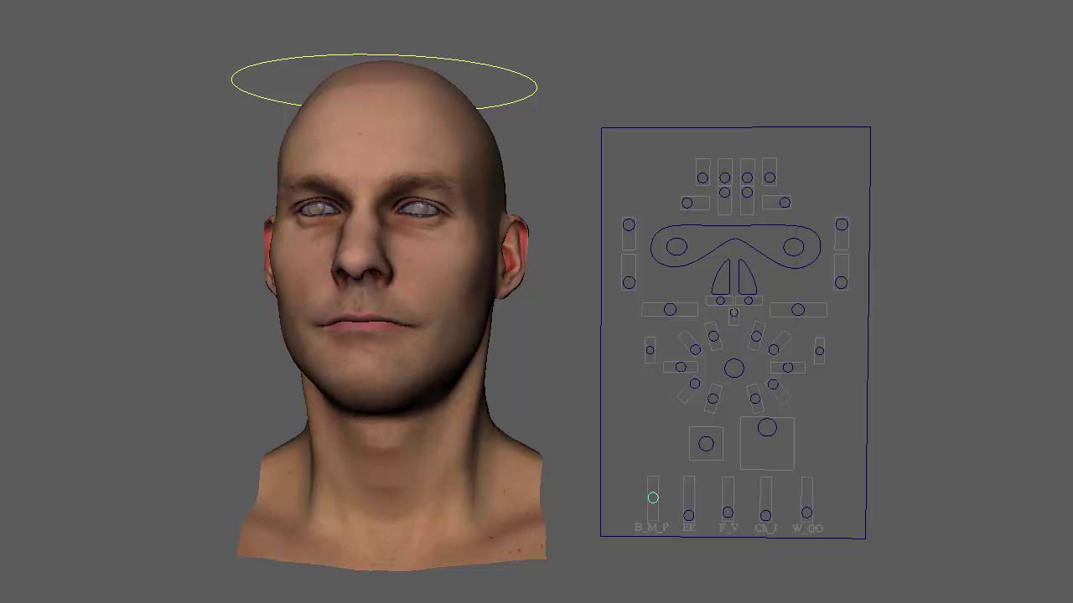
# Step: Stop playback after checking the head turn and eye blink keys
pyautogui.hotkey('alt', 'v')
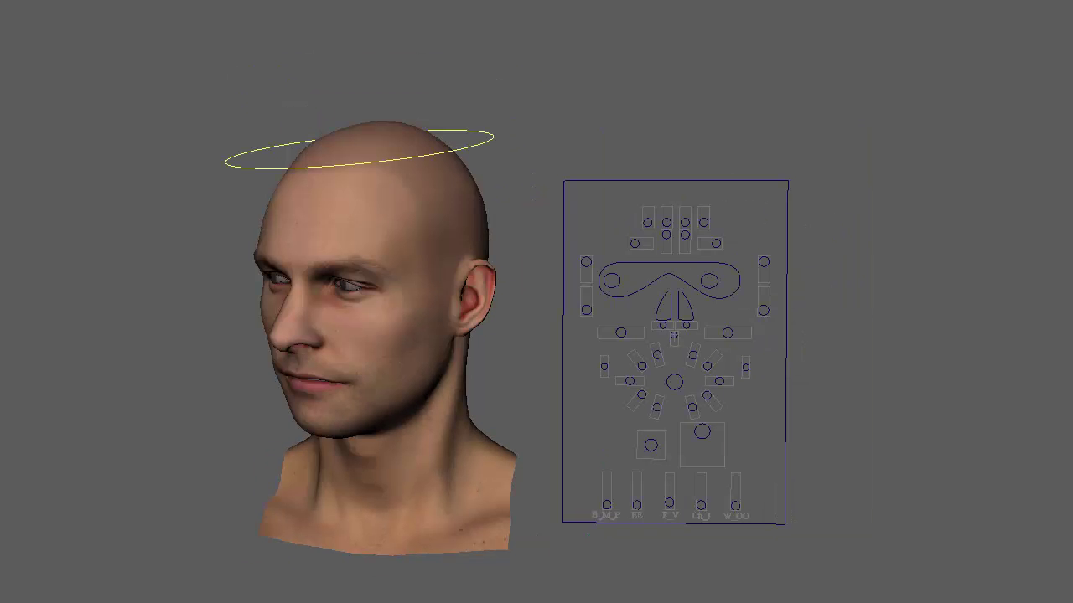